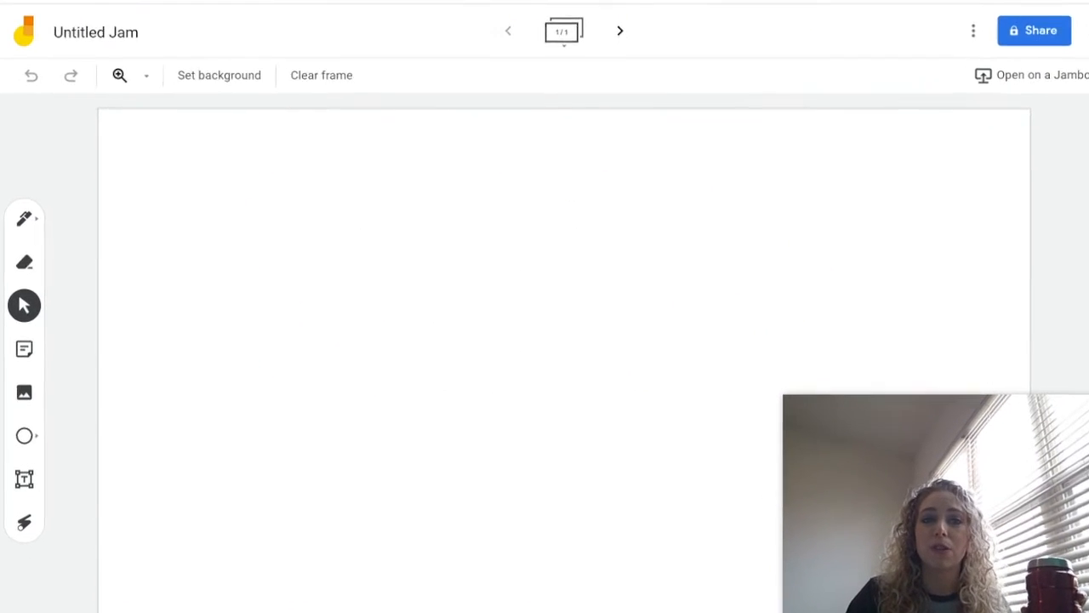
# Step: Switch to the Google homepage and browse the Google apps list for Jamboard
pyautogui.moveTo(292, 0); pyautogui.dragTo(132, 0)
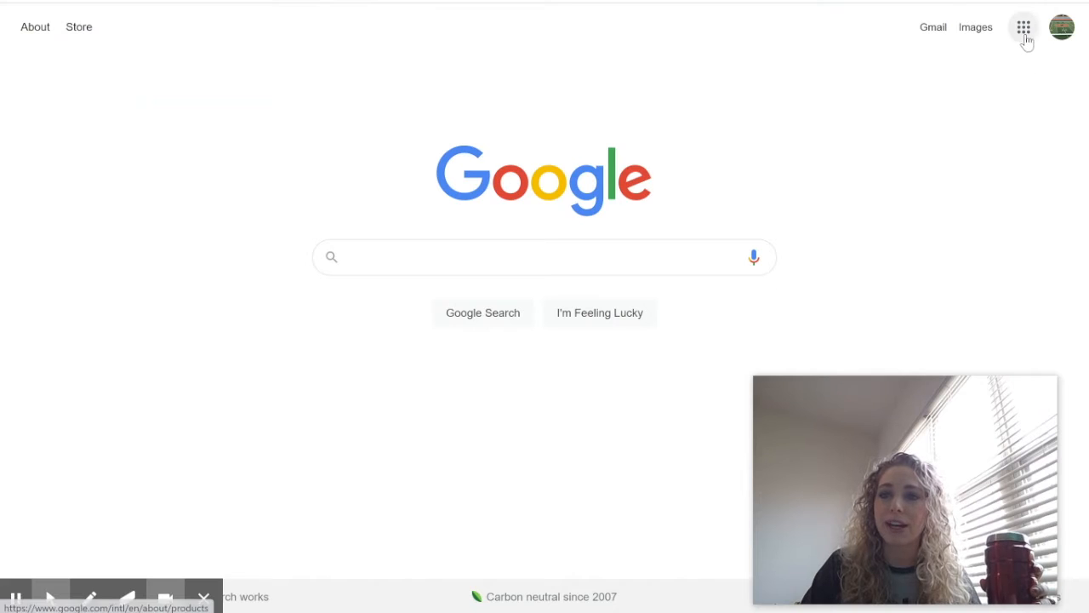
pyautogui.click(1027, 41)
pyautogui.scroll(-3, 985, 239)
pyautogui.scroll(-3, 987, 234)
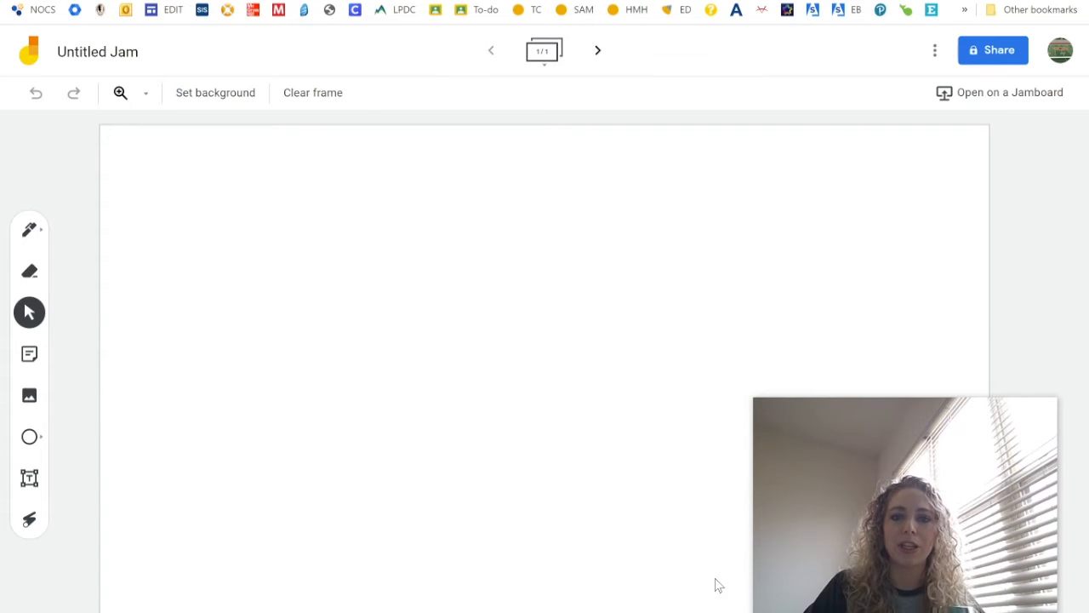
# Step: Rename the untitled Jam as "Practice"
pyautogui.click(102, 53)
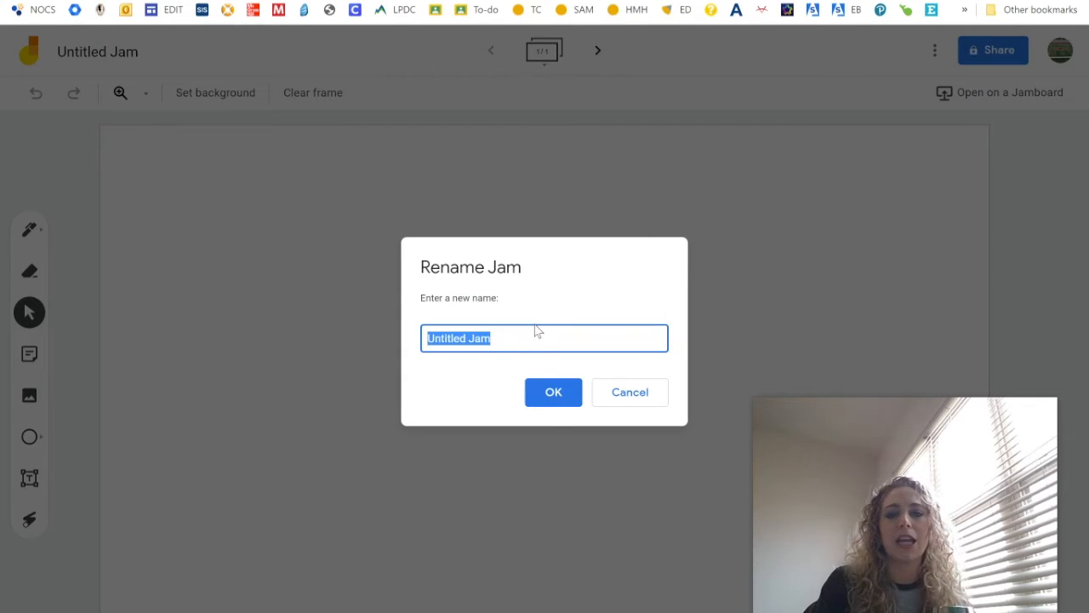
pyautogui.write('Prt')
pyautogui.press('BackSpace')
pyautogui.write('actice')
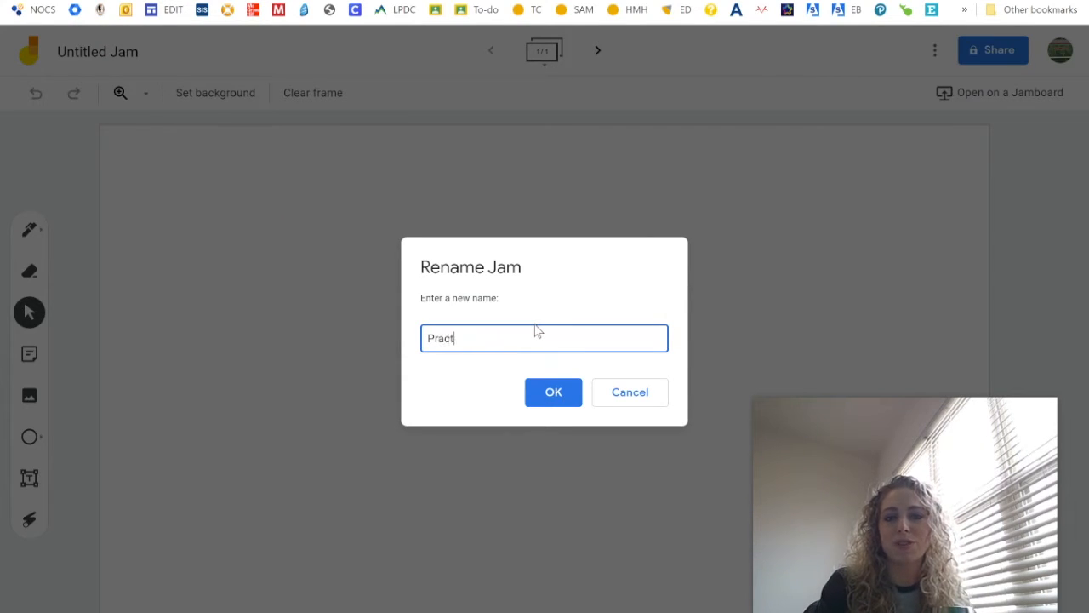
pyautogui.click(553, 394)
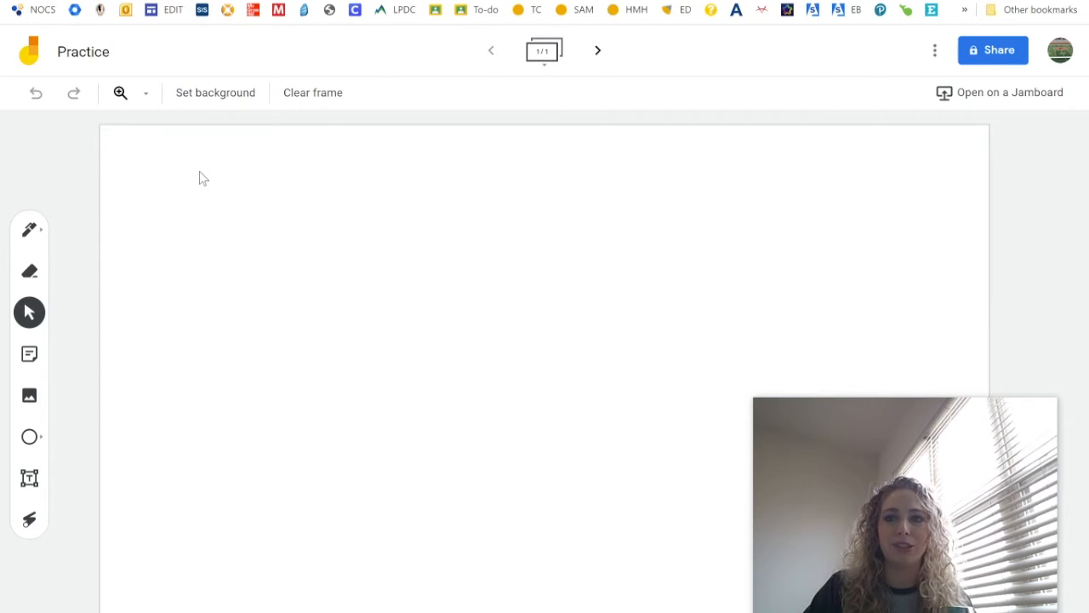
pyautogui.click(935, 51)
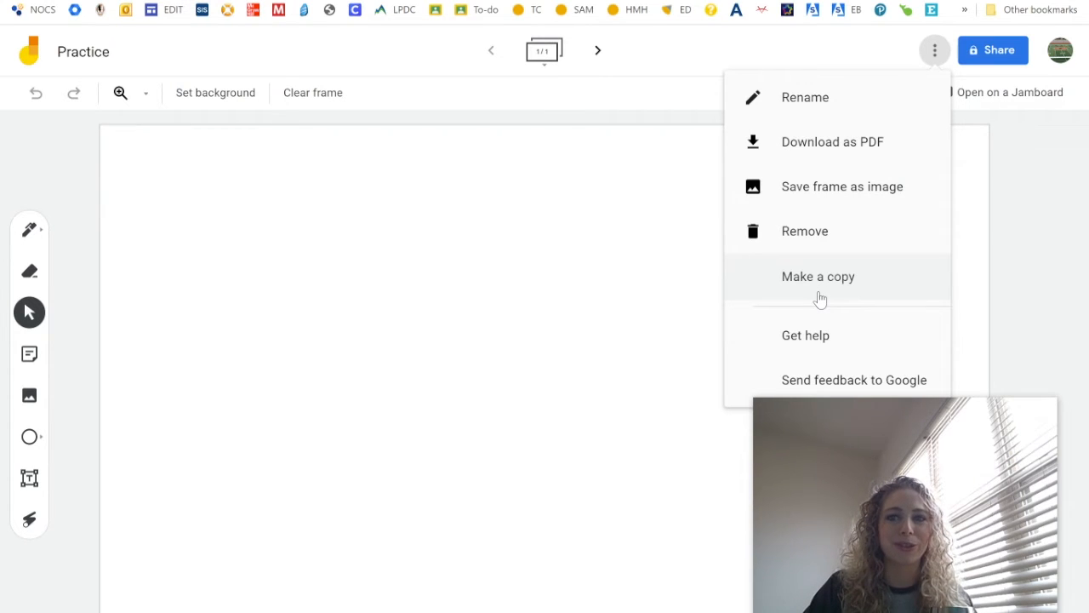
pyautogui.click(992, 92)
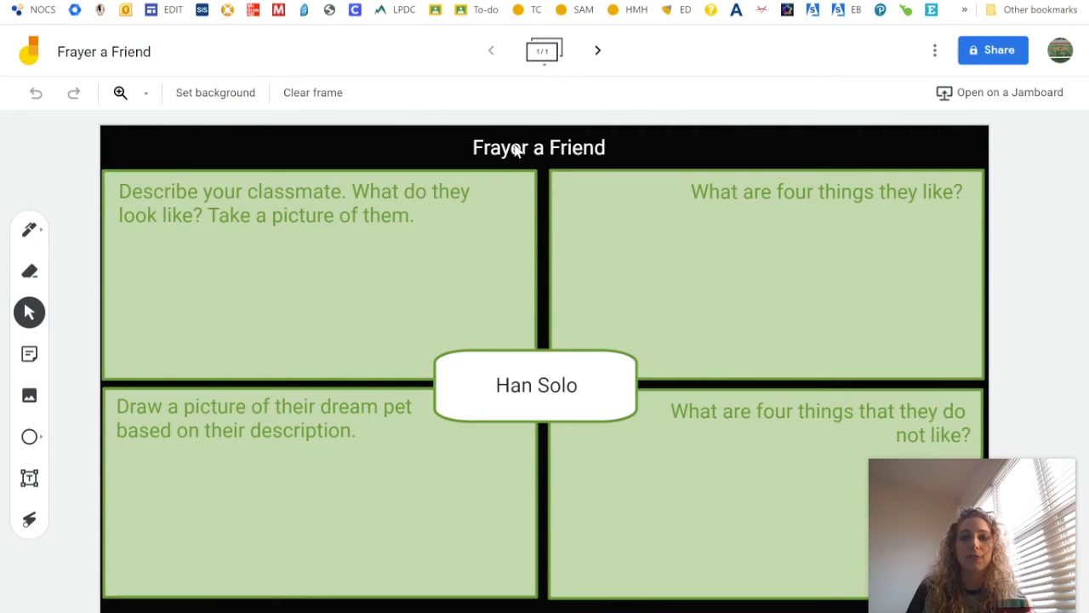
# Step: Add a blank frame after the "Frayer a Friend" template frame and open the new frame for editing
pyautogui.click(539, 68)
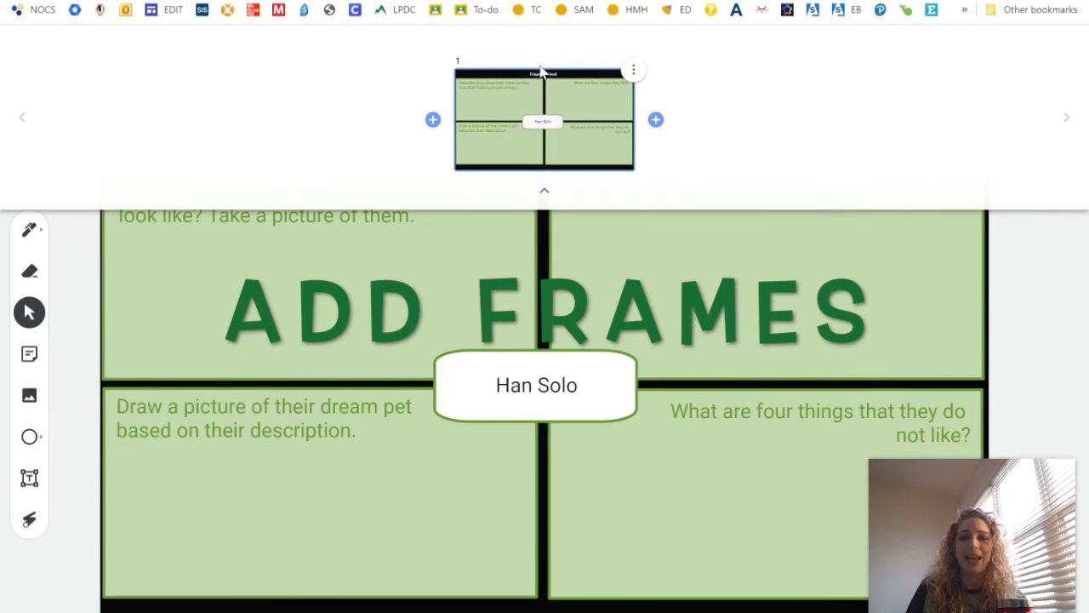
pyautogui.click(656, 121)
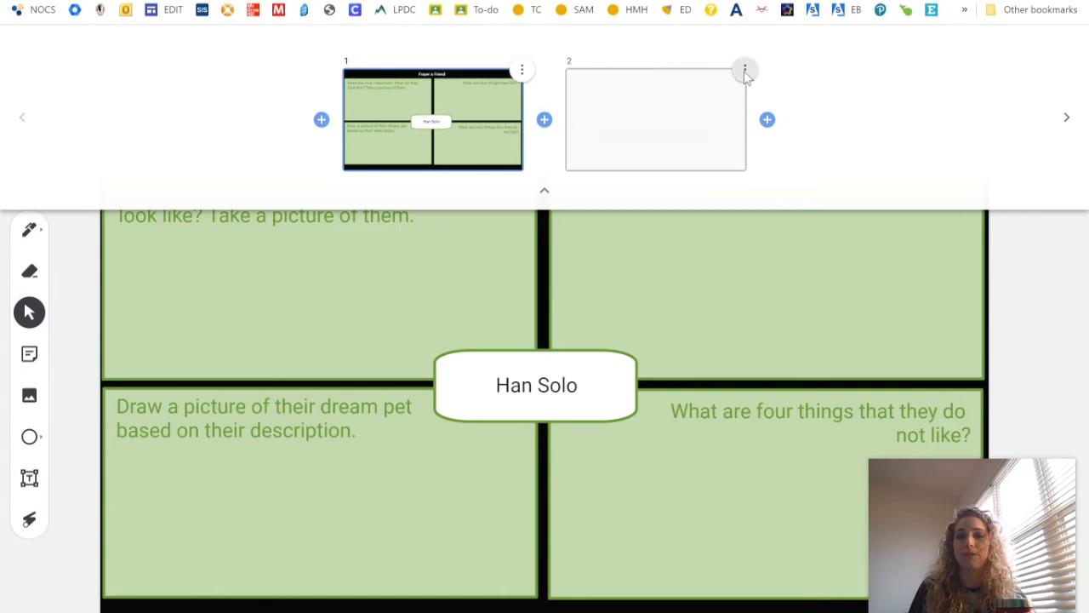
pyautogui.click(745, 70)
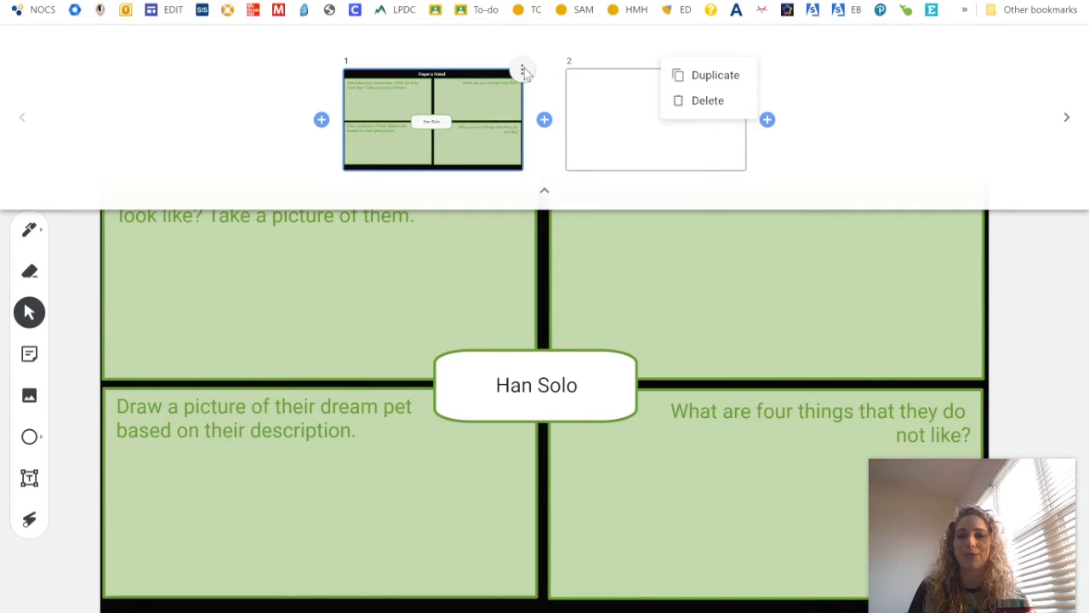
pyautogui.click(645, 134)
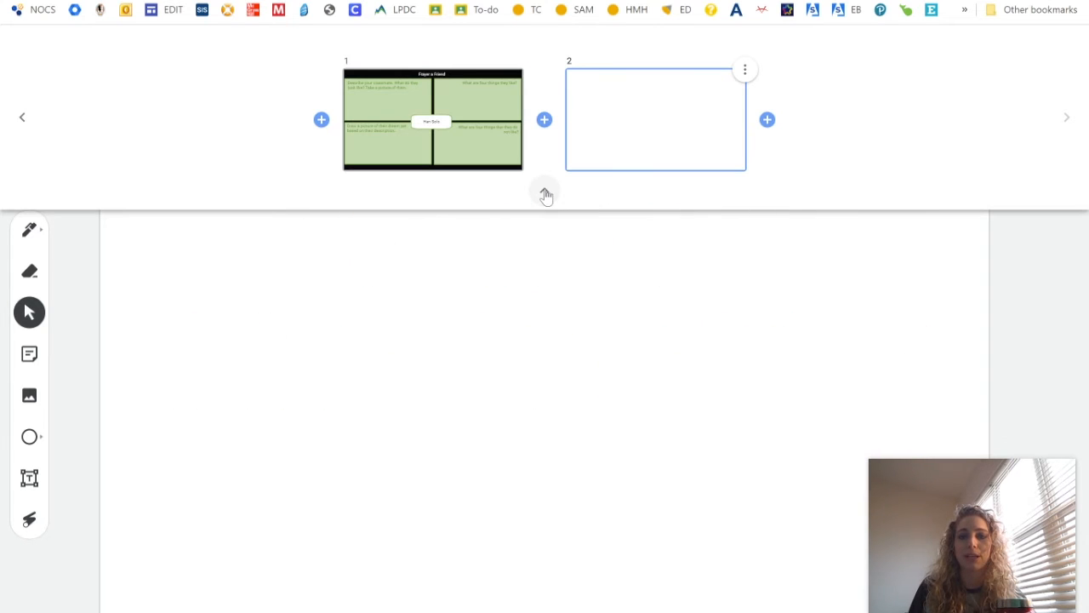
pyautogui.click(546, 195)
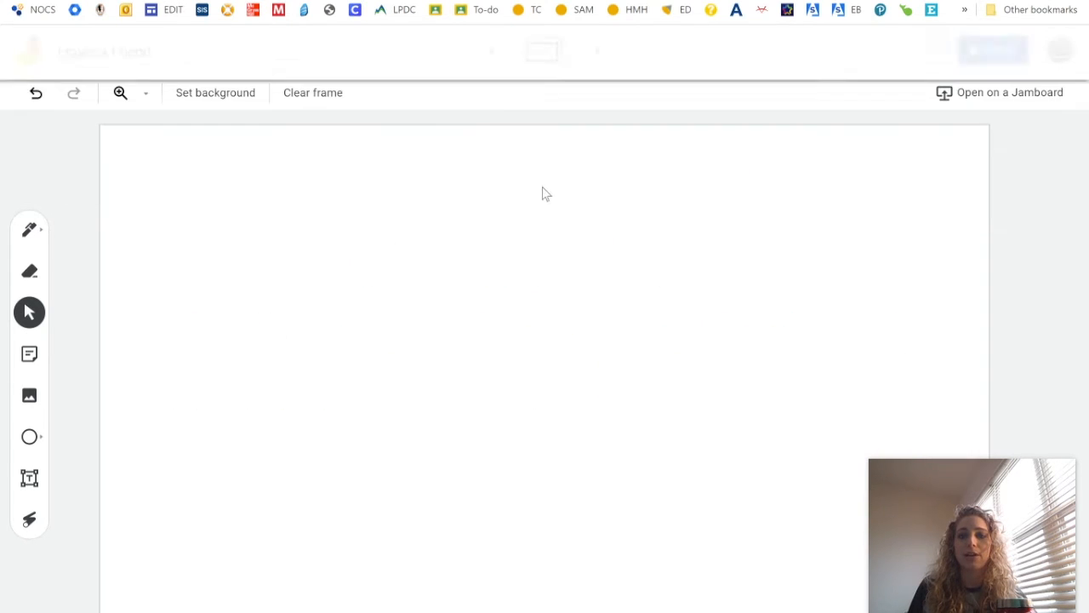
# Step: Set the second frame's background to black and check it in the frame overview
pyautogui.click(215, 99)
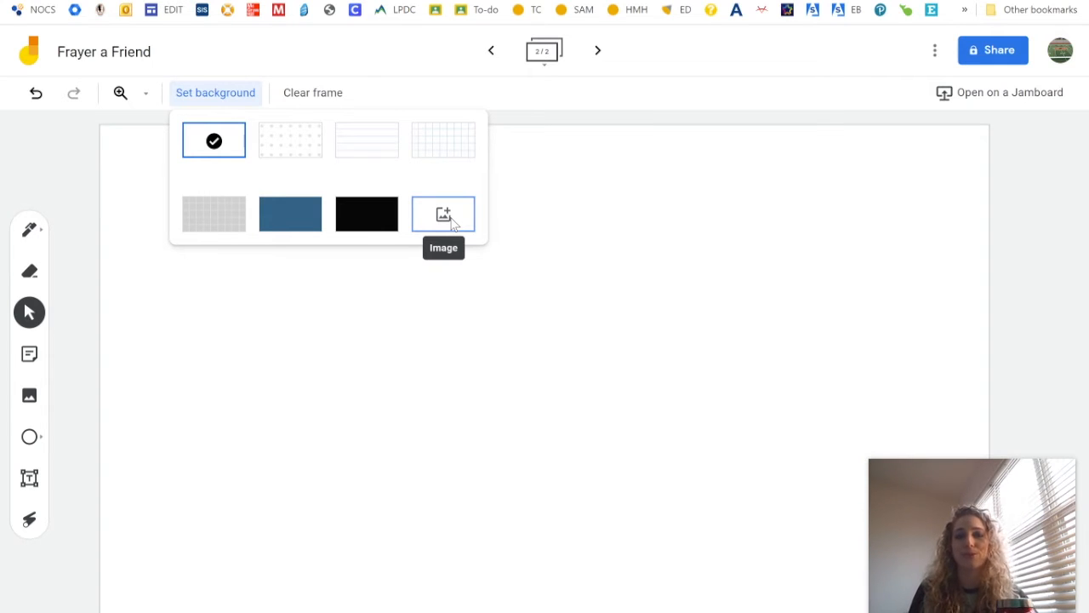
pyautogui.click(355, 219)
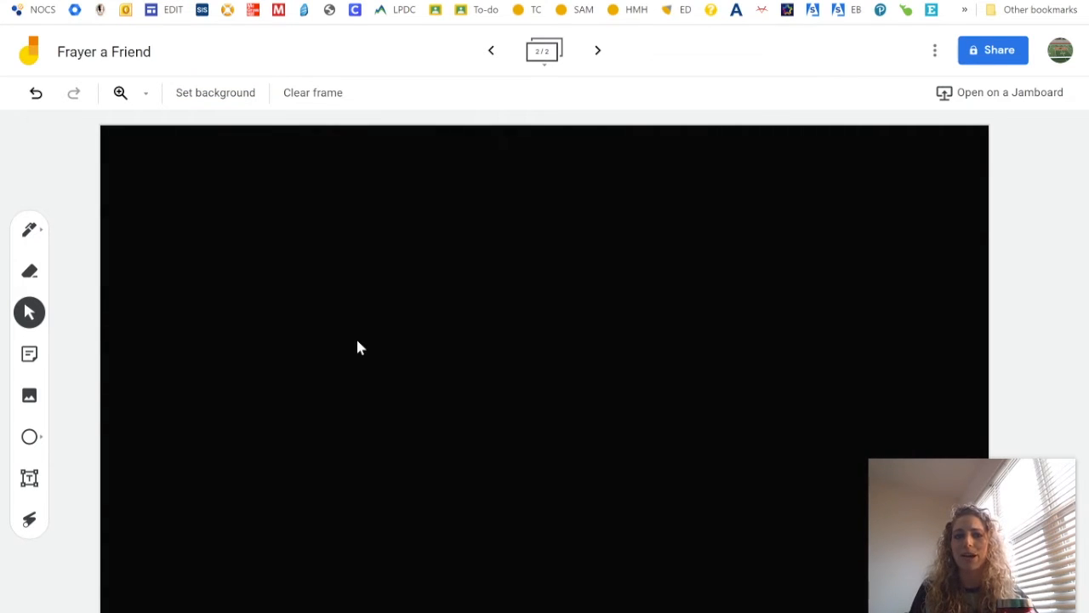
pyautogui.click(543, 51)
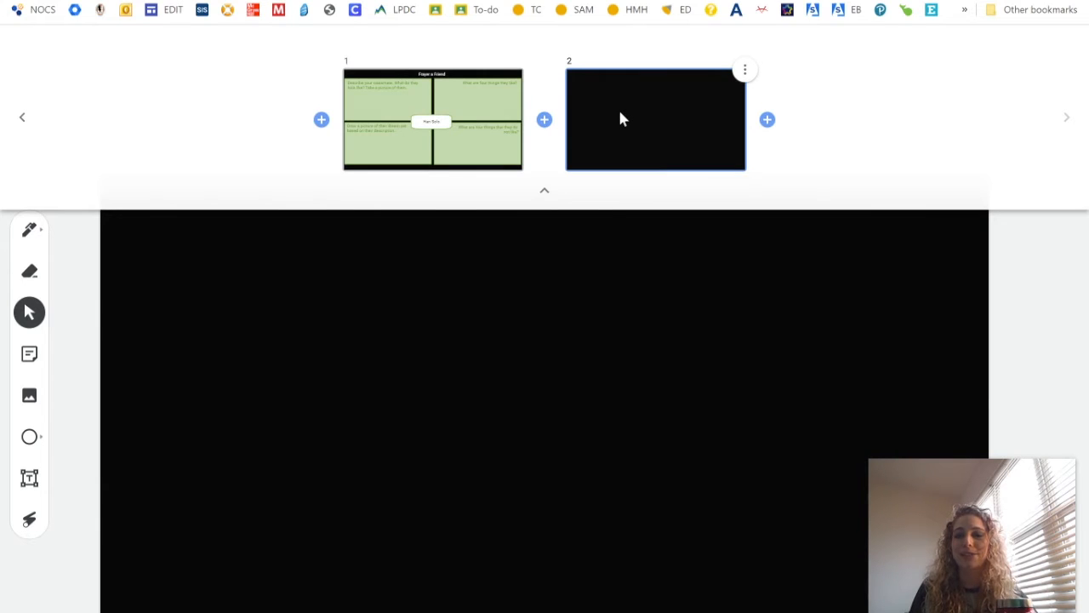
pyautogui.click(541, 258)
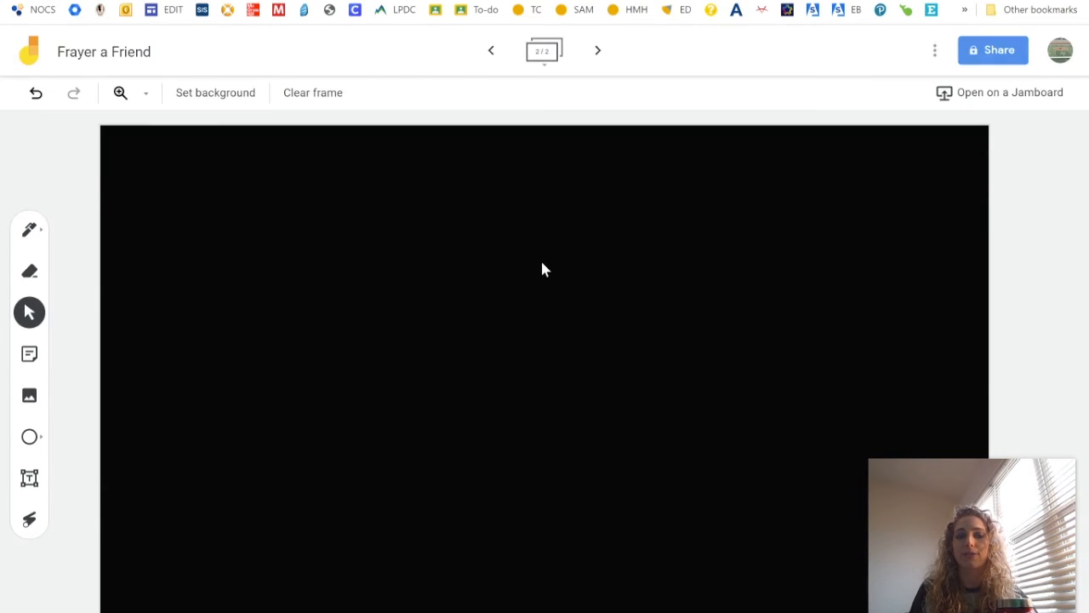
# Step: Add a text box reading "Frayer a Friend" at the upper middle of the black frame
pyautogui.click(30, 482)
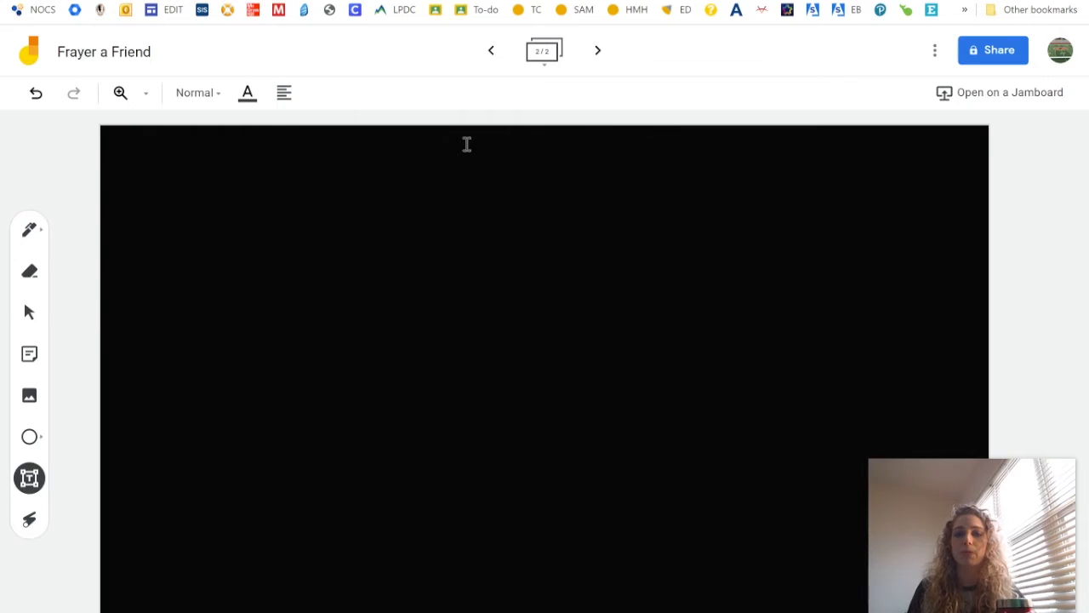
pyautogui.click(467, 145)
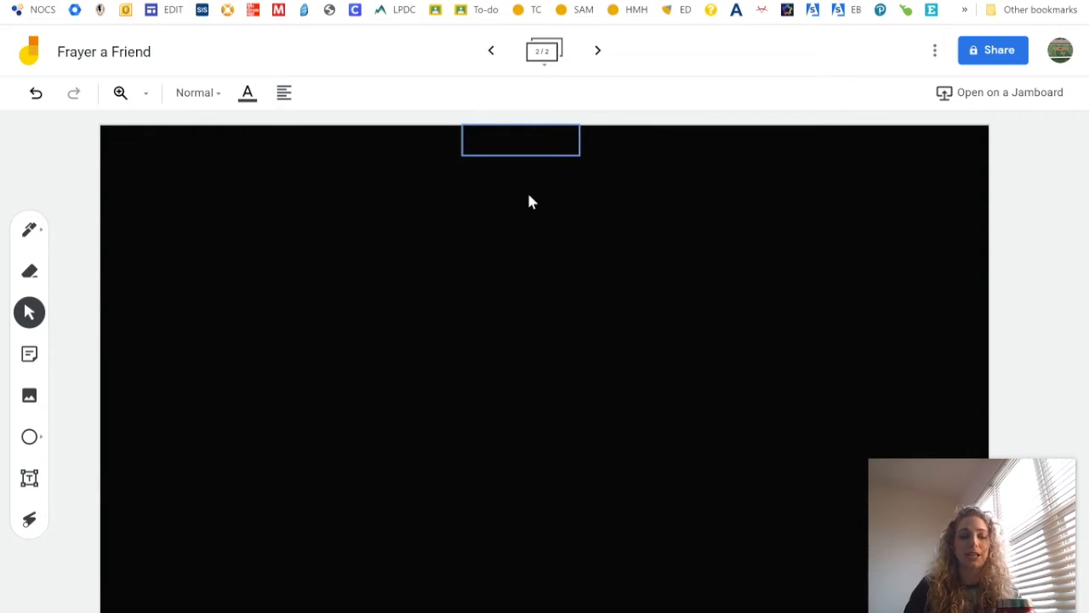
pyautogui.write('Frayer ')
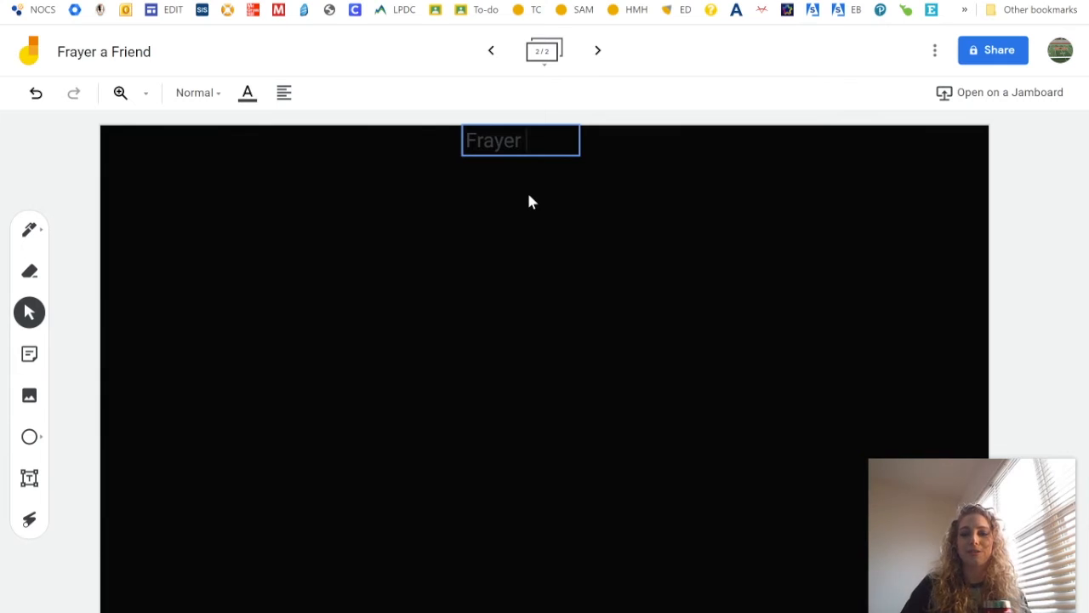
pyautogui.write('a Friend')
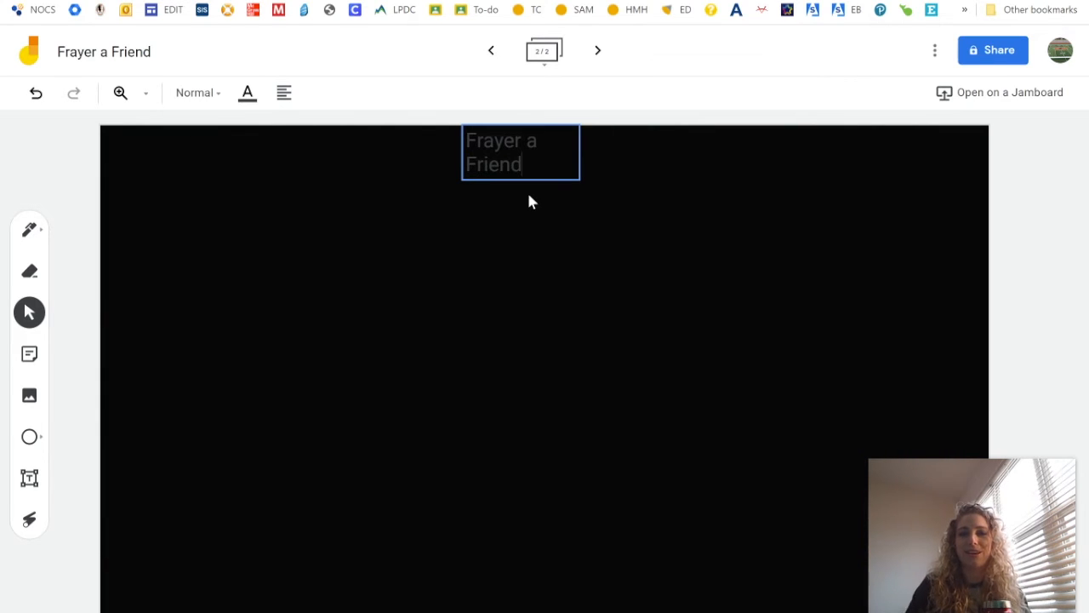
# Step: Change the text colour of "Frayer a Friend" to white
pyautogui.moveTo(533, 163); pyautogui.dragTo(460, 137)
pyautogui.click(464, 139)
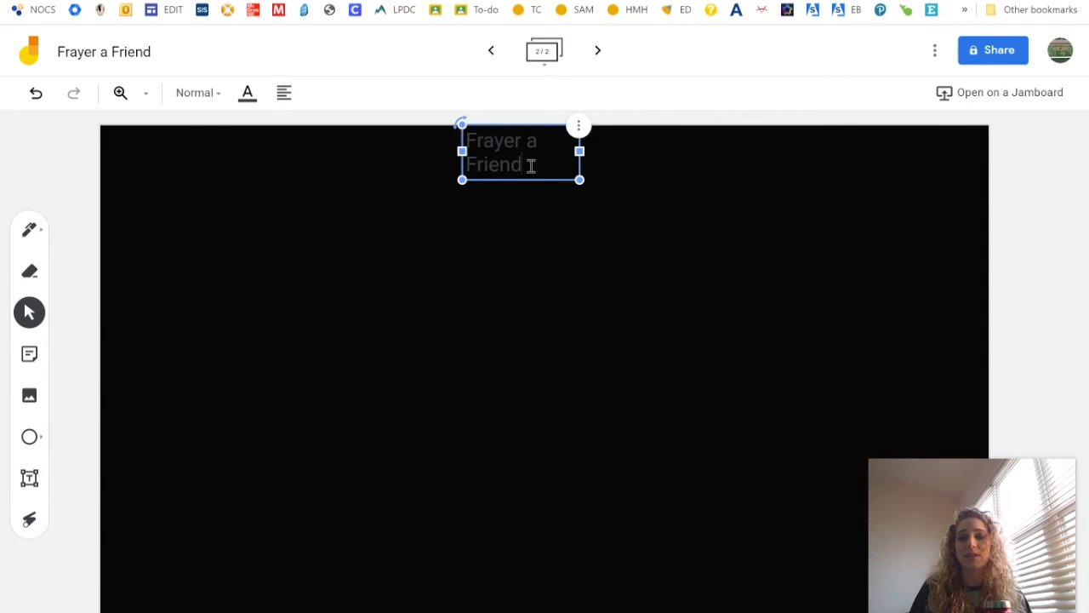
pyautogui.moveTo(531, 166); pyautogui.dragTo(469, 142)
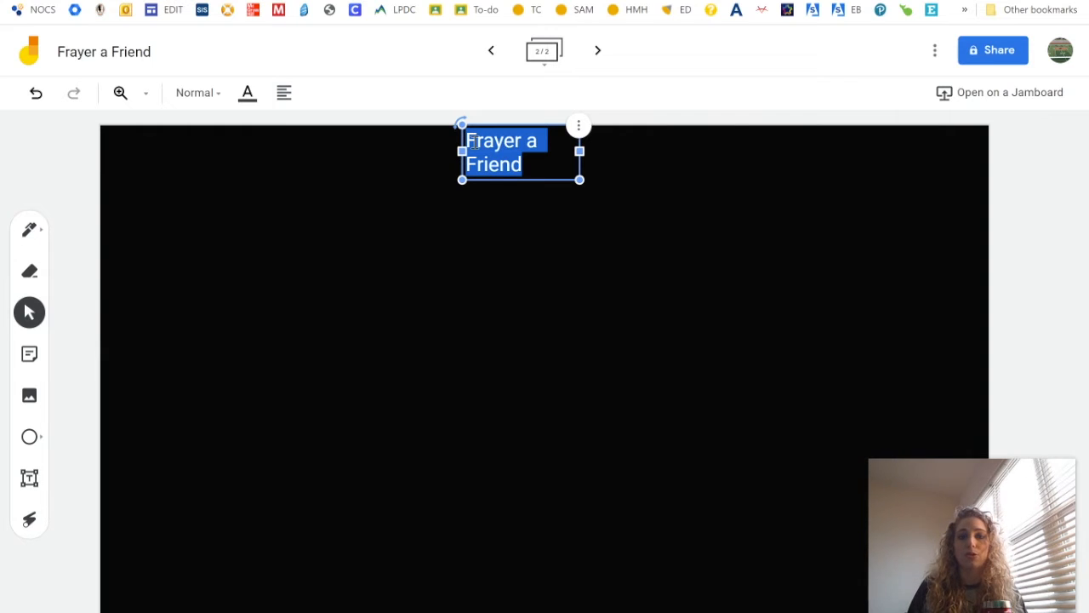
pyautogui.click(247, 97)
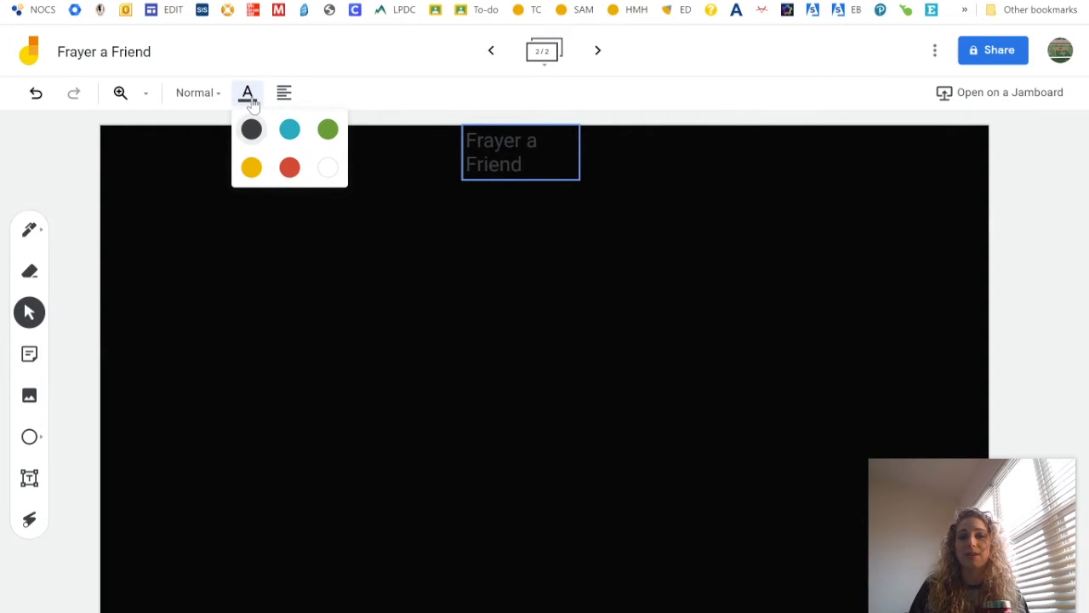
pyautogui.click(329, 168)
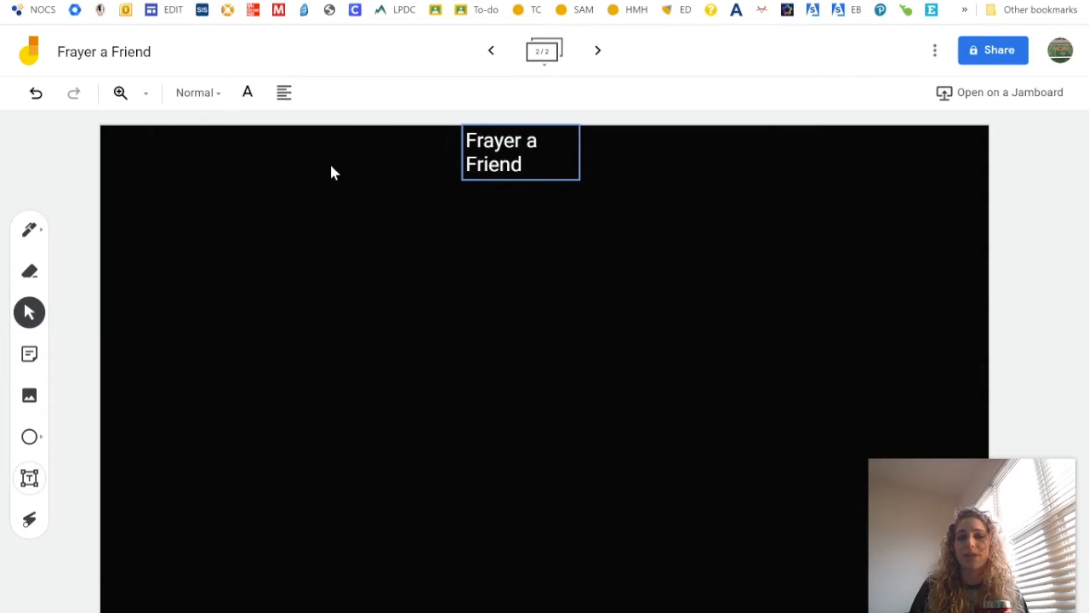
# Step: Apply the Title text style to "Frayer a Friend" and centre-align it
pyautogui.click(205, 94)
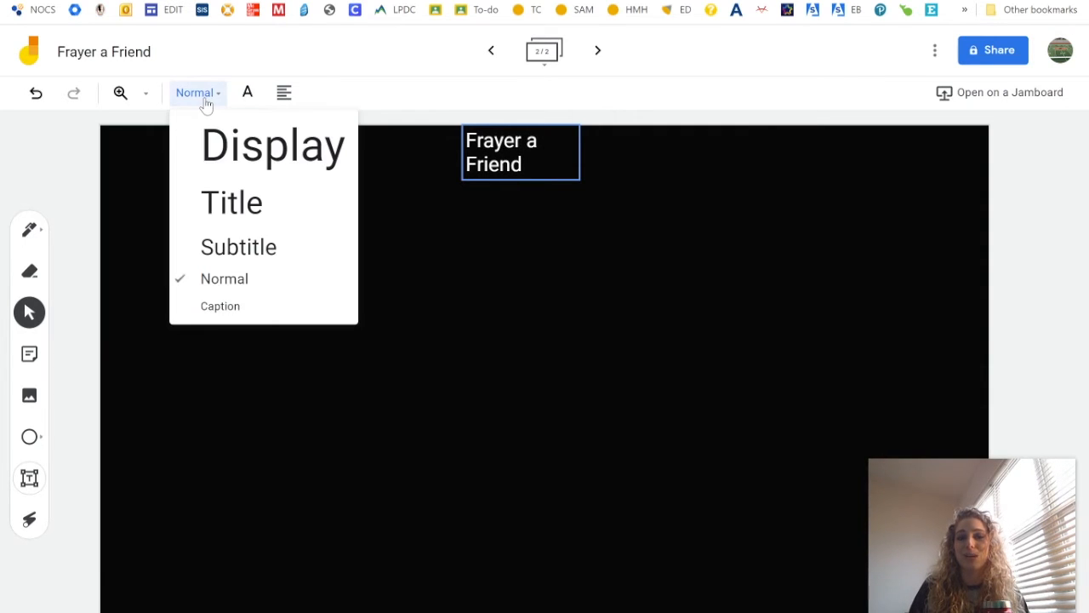
pyautogui.click(213, 219)
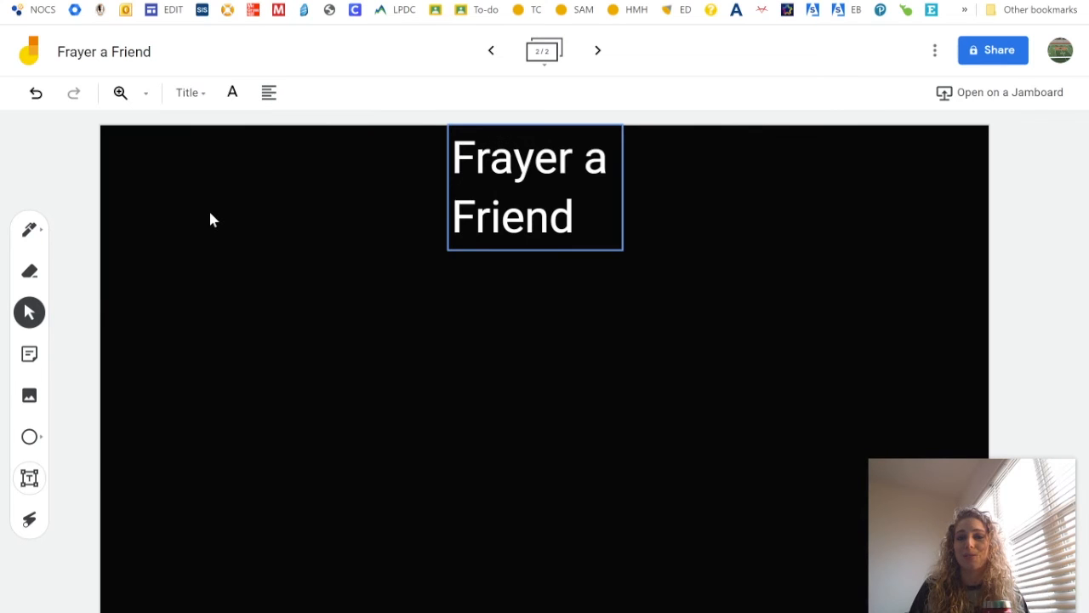
pyautogui.click(269, 92)
pyautogui.click(318, 132)
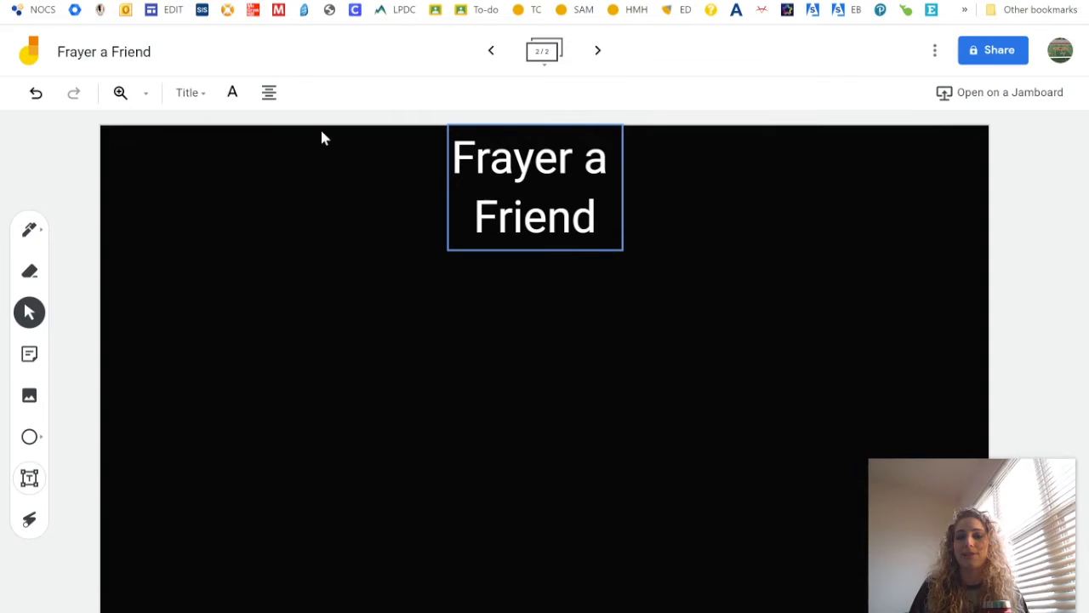
pyautogui.click(658, 274)
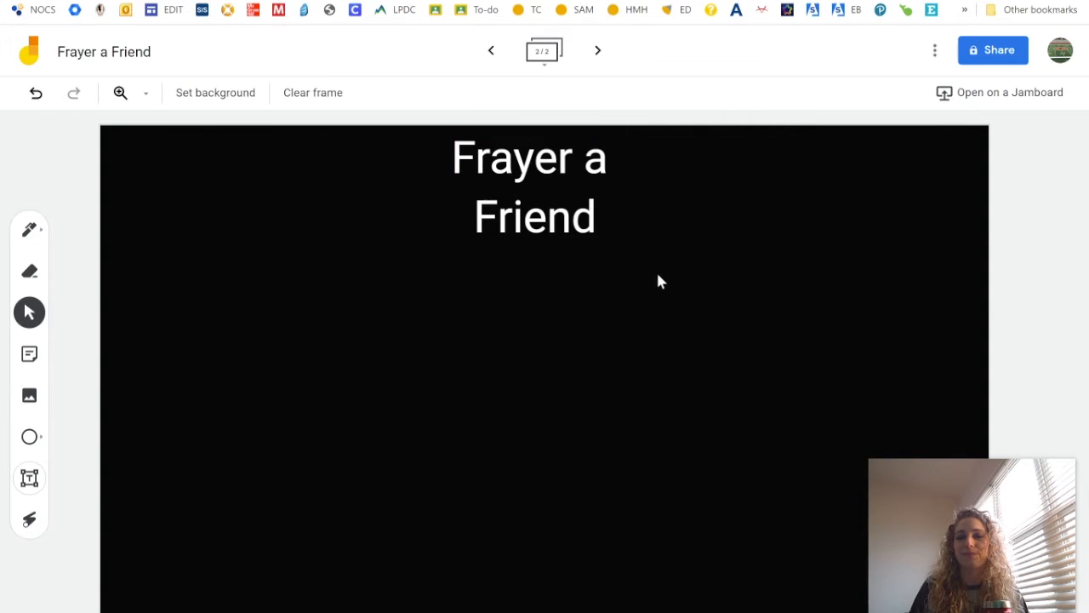
# Step: Resize the title text box so "Frayer a Friend" fits on one smaller line, and centre it along the frame's upper edge
pyautogui.click(565, 223)
pyautogui.moveTo(626, 252); pyautogui.dragTo(601, 233)
pyautogui.moveTo(602, 177); pyautogui.dragTo(752, 186)
pyautogui.moveTo(677, 164); pyautogui.dragTo(618, 161)
pyautogui.click(688, 191)
pyautogui.click(691, 184)
pyautogui.moveTo(693, 183); pyautogui.dragTo(624, 172)
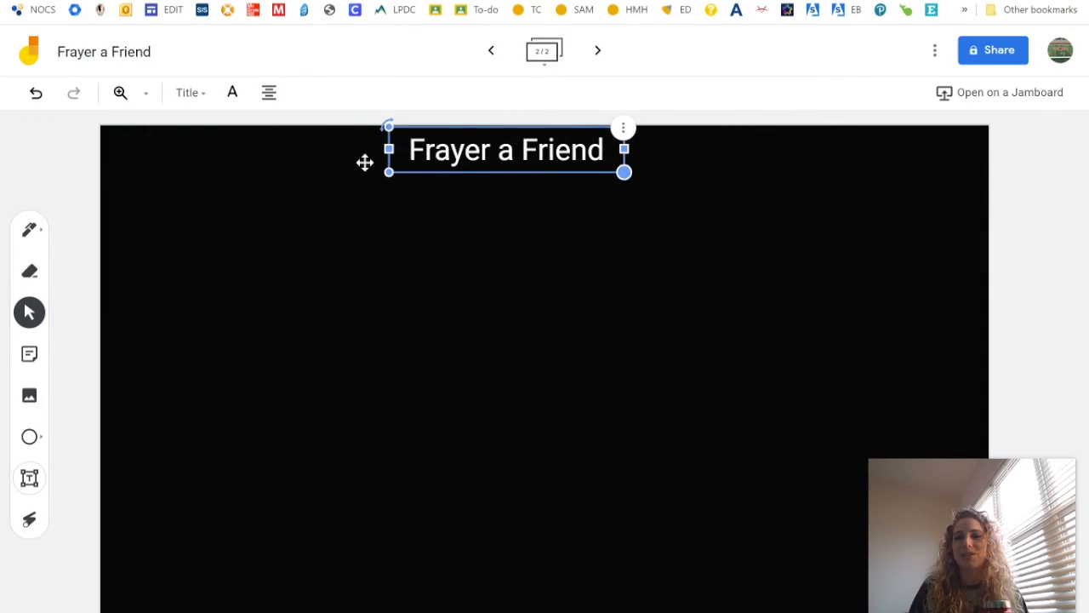
pyautogui.moveTo(477, 154); pyautogui.dragTo(508, 166)
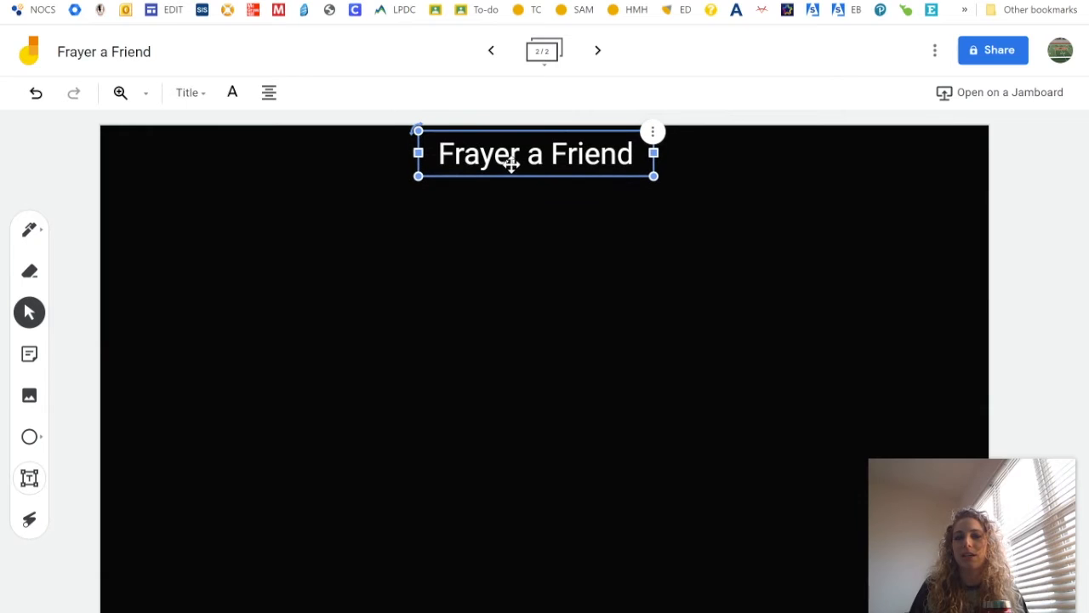
pyautogui.moveTo(417, 131)
pyautogui.mouseDown()
pyautogui.moveTo(411, 154)
pyautogui.moveTo(412, 136)
pyautogui.mouseUp()
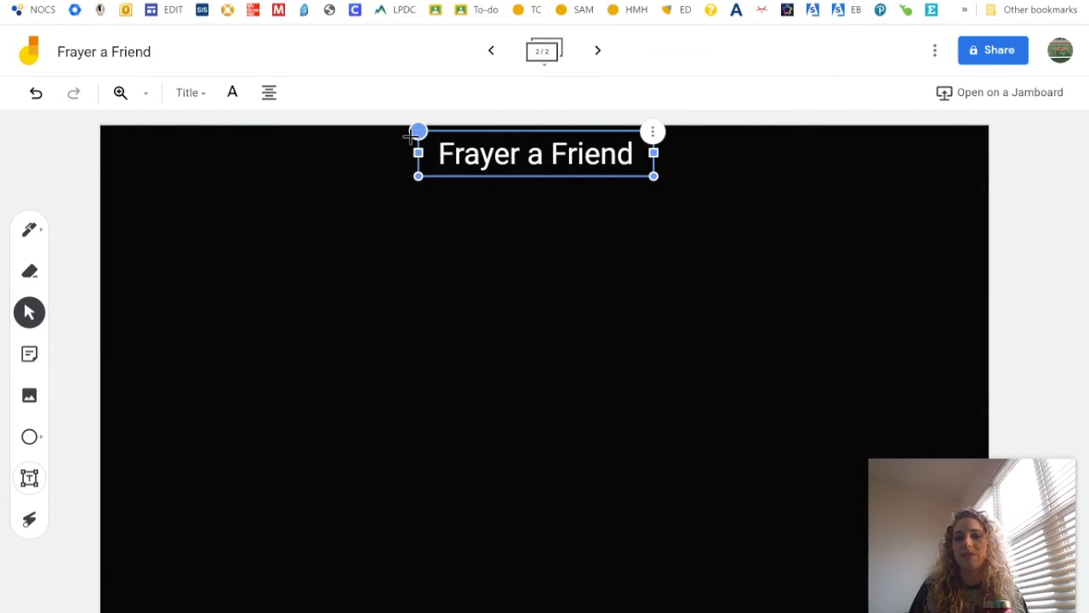
pyautogui.click(652, 131)
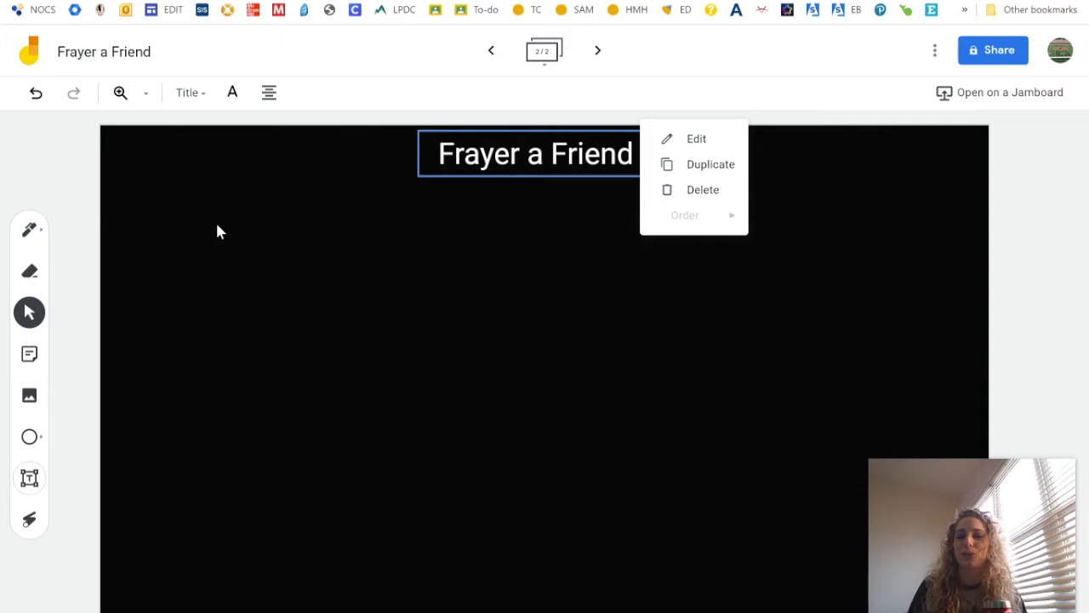
pyautogui.click(72, 188)
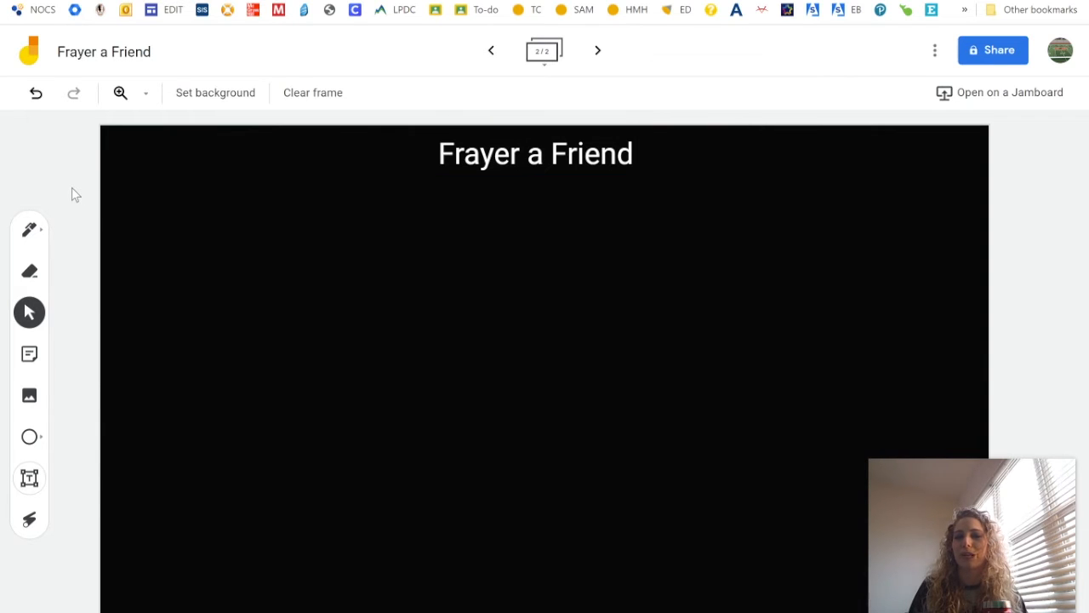
pyautogui.click(538, 70)
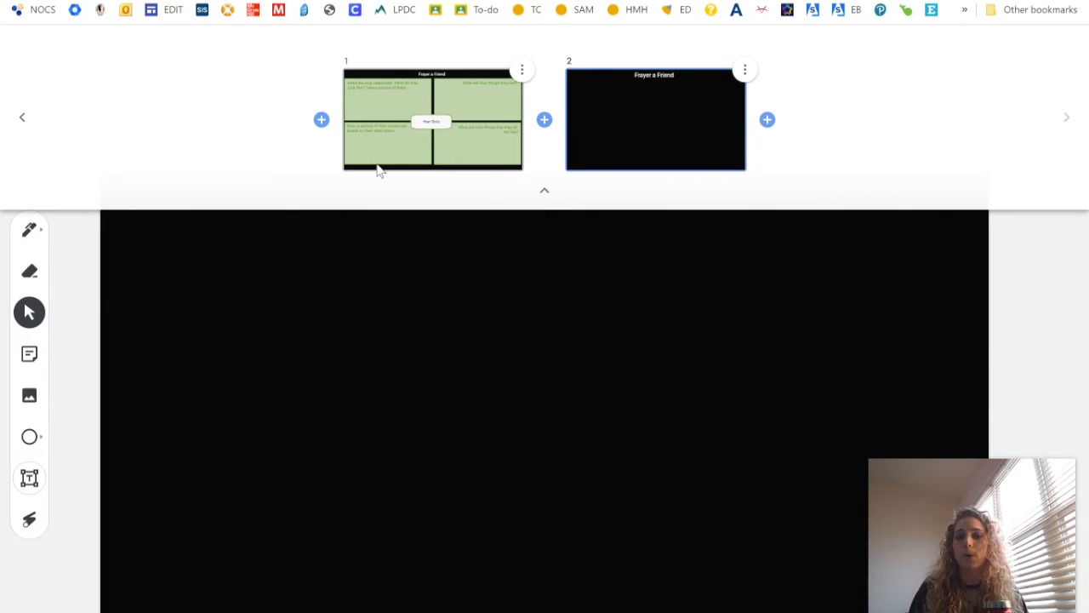
pyautogui.click(546, 192)
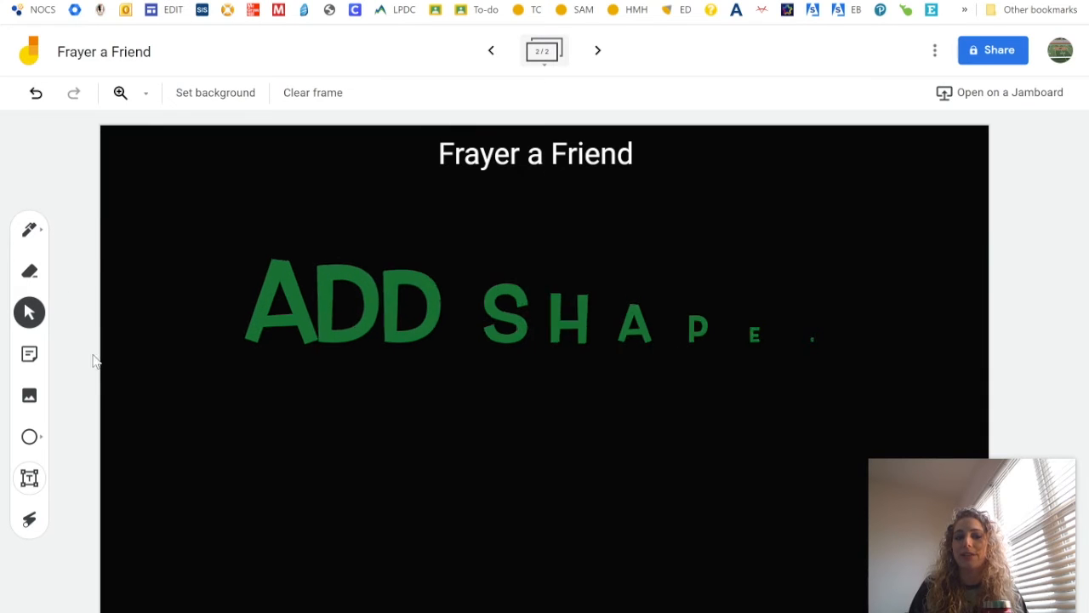
# Step: Draw a wide rectangle with the square shape in the frame's upper-left quarter, below the title and reaching about the frame's middle
pyautogui.click(32, 439)
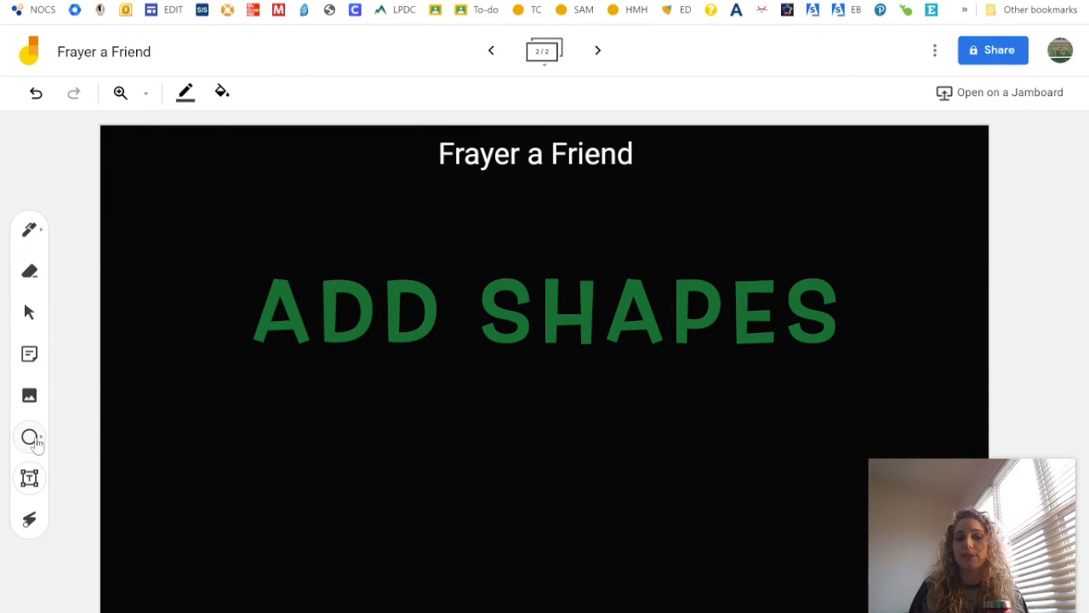
pyautogui.click(41, 445)
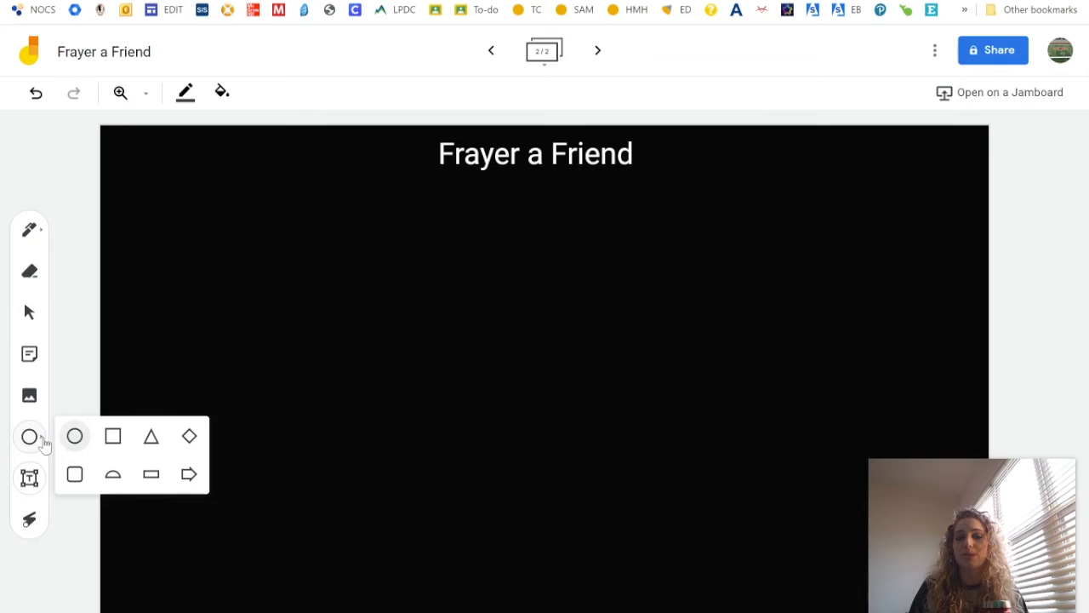
pyautogui.click(113, 438)
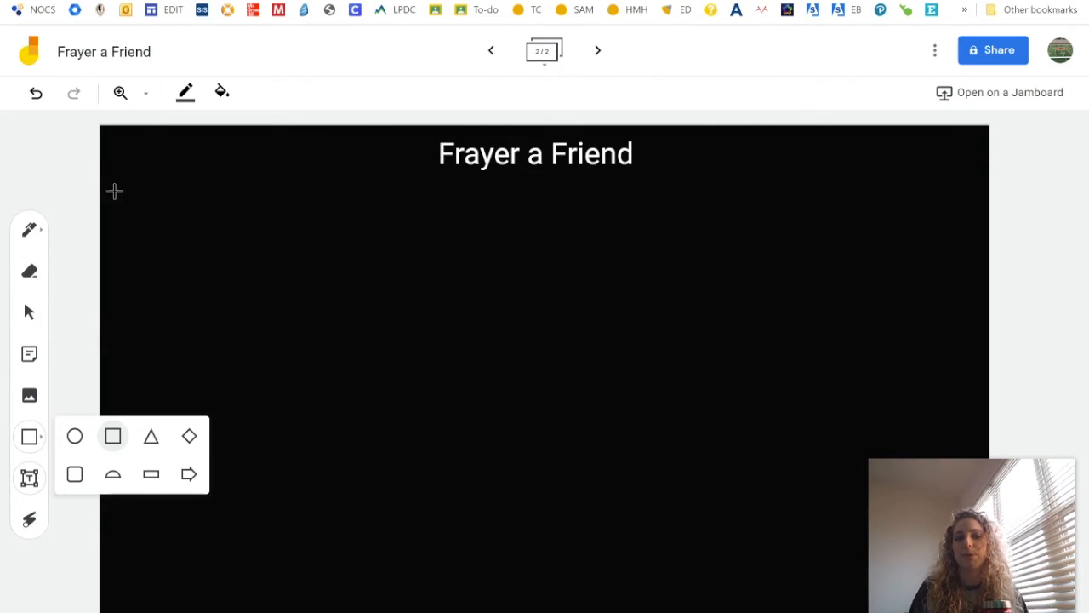
pyautogui.moveTo(113, 186); pyautogui.dragTo(524, 370)
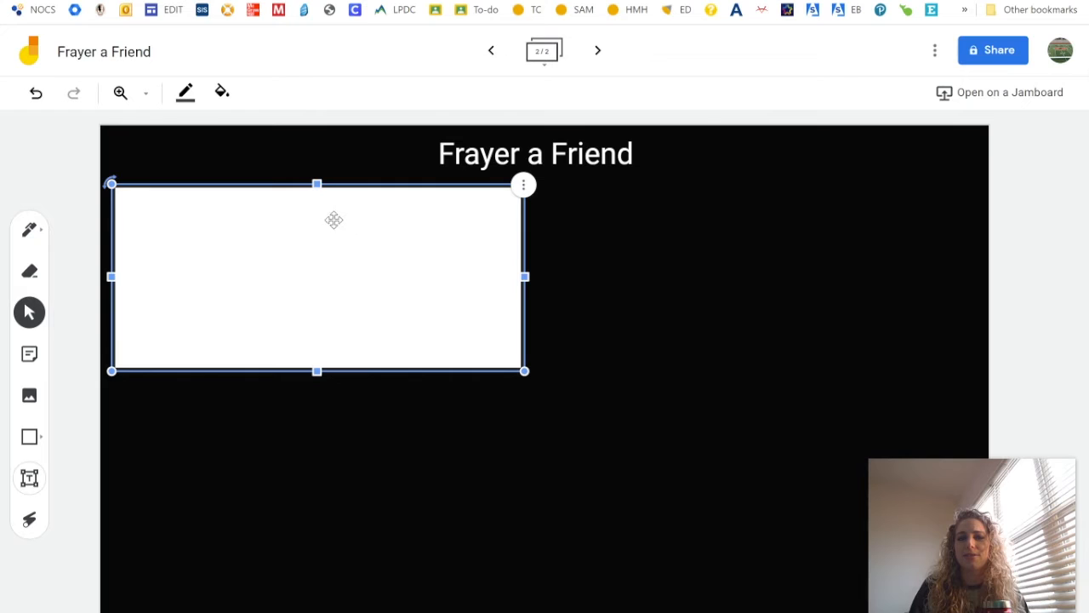
# Step: Select the white rectangle and open its border colour choices
pyautogui.click(533, 288)
pyautogui.click(406, 250)
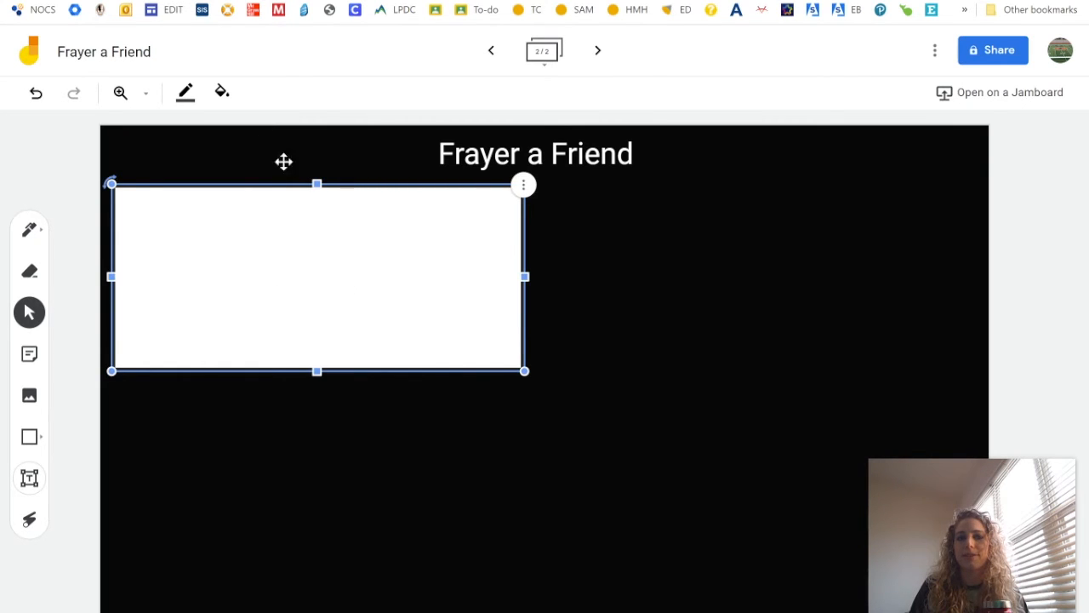
pyautogui.click(185, 96)
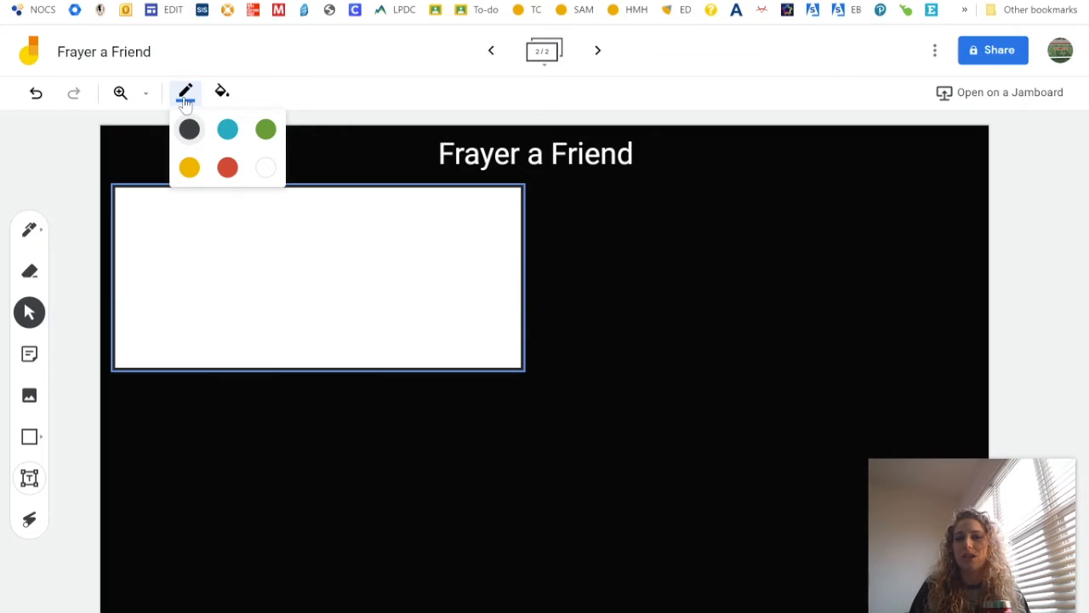